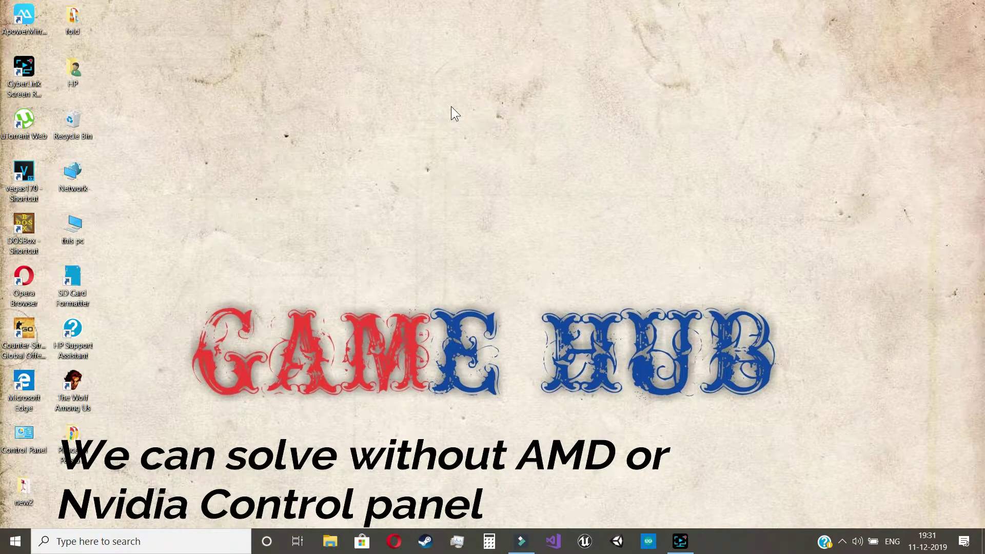
pyautogui.rightClick(451, 107)
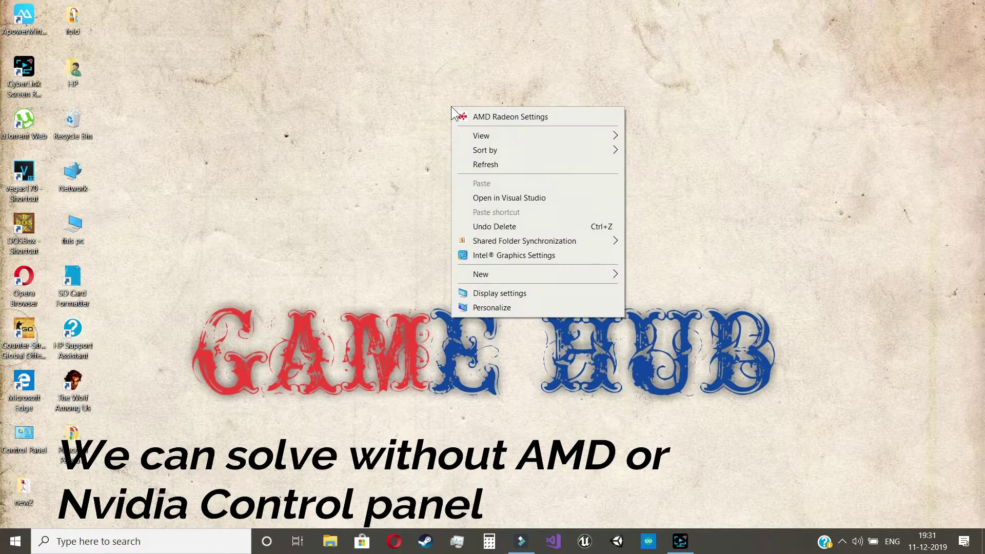
pyautogui.moveTo(511, 154)
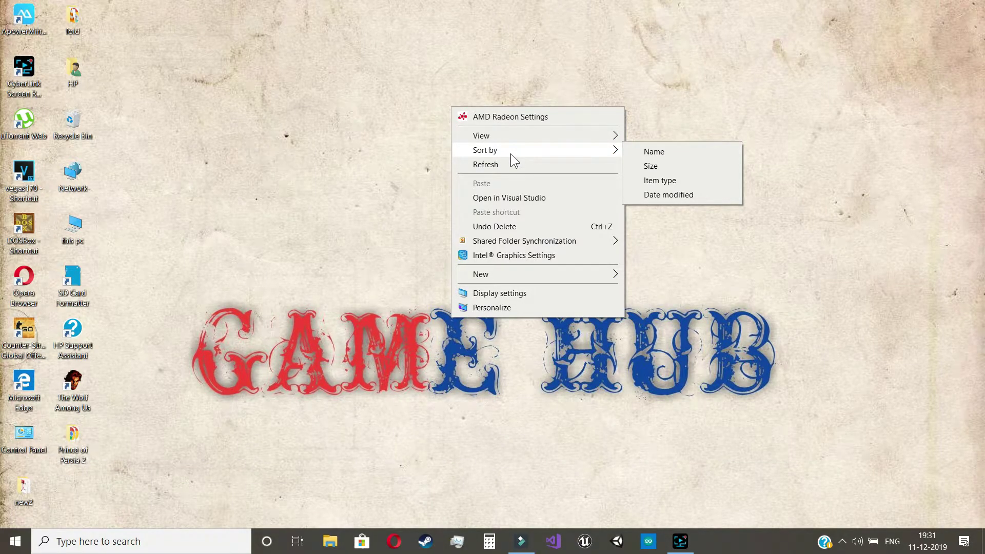
pyautogui.click(242, 142)
# Open the Graphics settings page from the desktop's display settings
pyautogui.rightClick(243, 142)
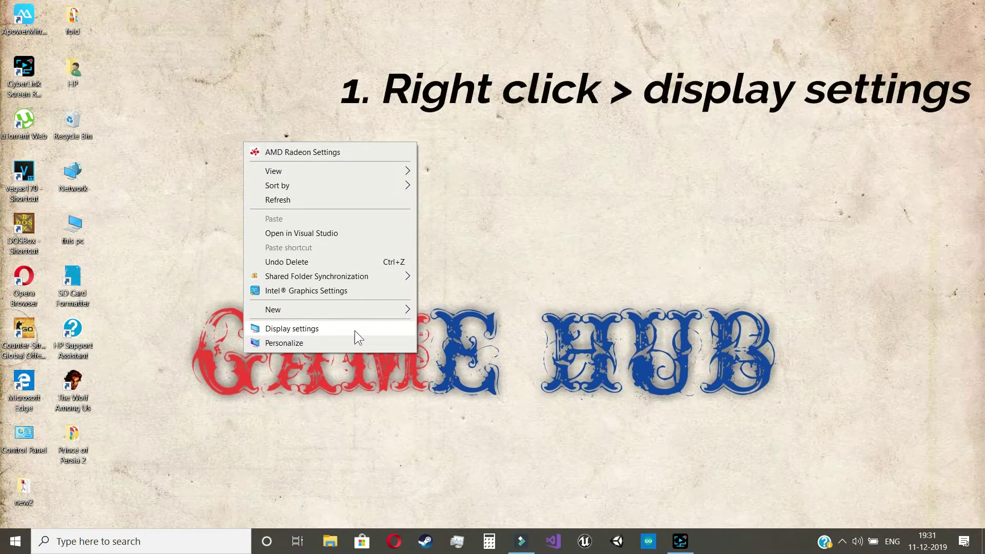
pyautogui.click(311, 331)
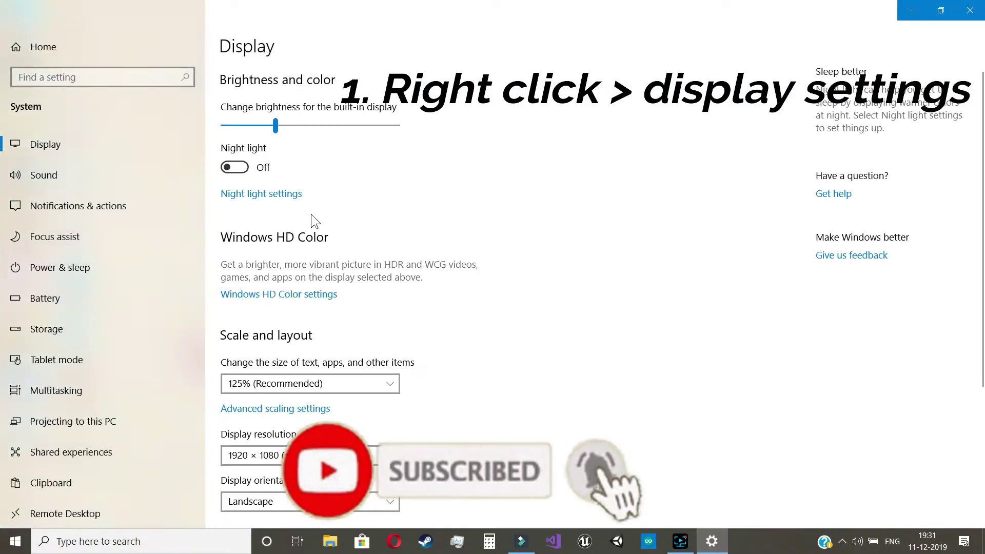
pyautogui.scroll(-4, 315, 231)
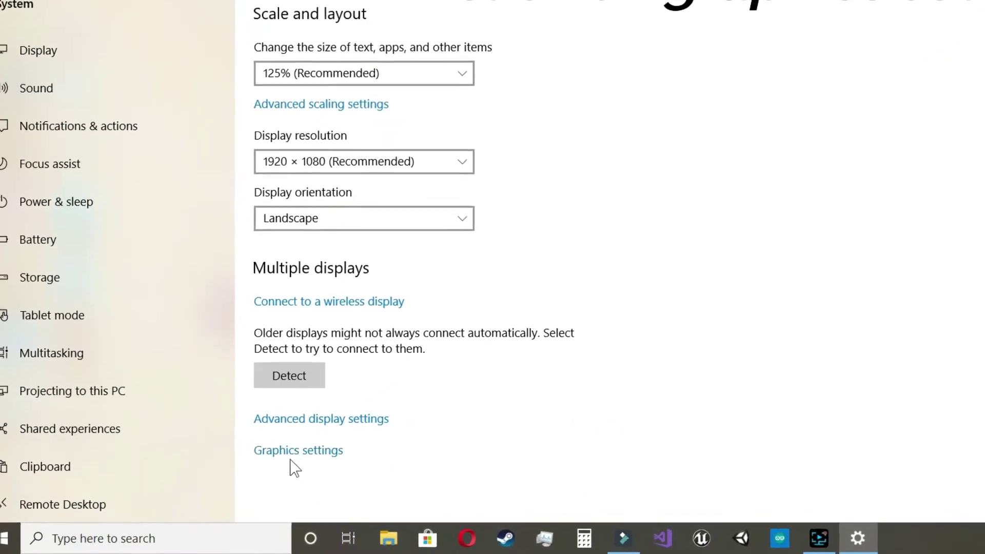
pyautogui.click(291, 454)
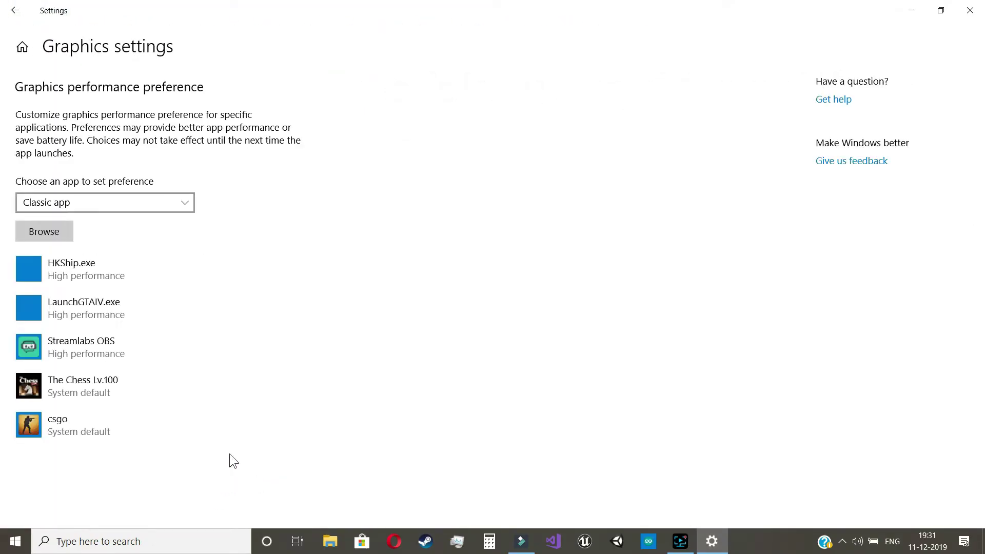
# Add obs64 from F:\New folder (2)\New folder\obs-studio\bin\64bit to the graphics performance preference list as a classic app
pyautogui.click(52, 238)
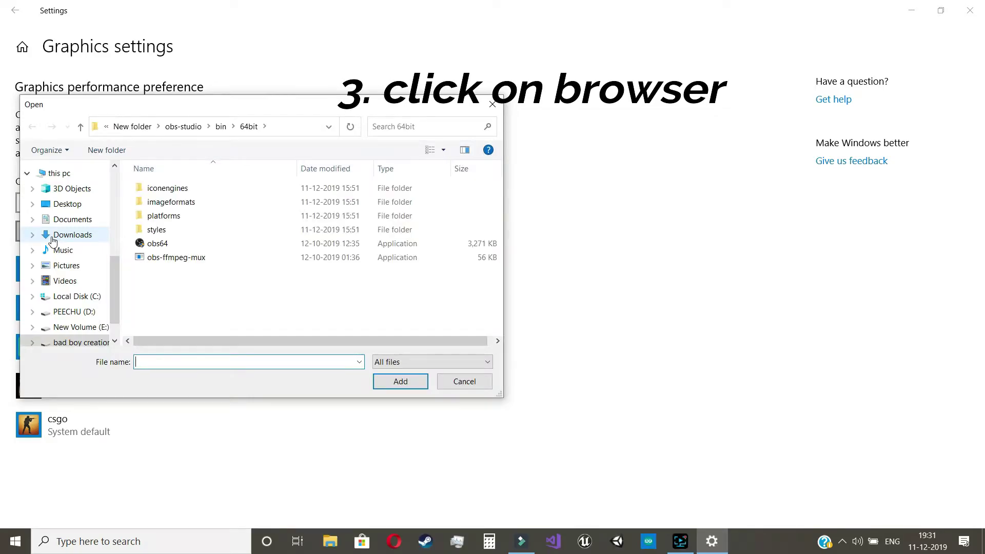
pyautogui.click(82, 343)
pyautogui.scroll(-1, 216, 227)
pyautogui.scroll(2, 214, 227)
pyautogui.scroll(-2, 214, 227)
pyautogui.doubleClick(173, 236)
pyautogui.doubleClick(164, 190)
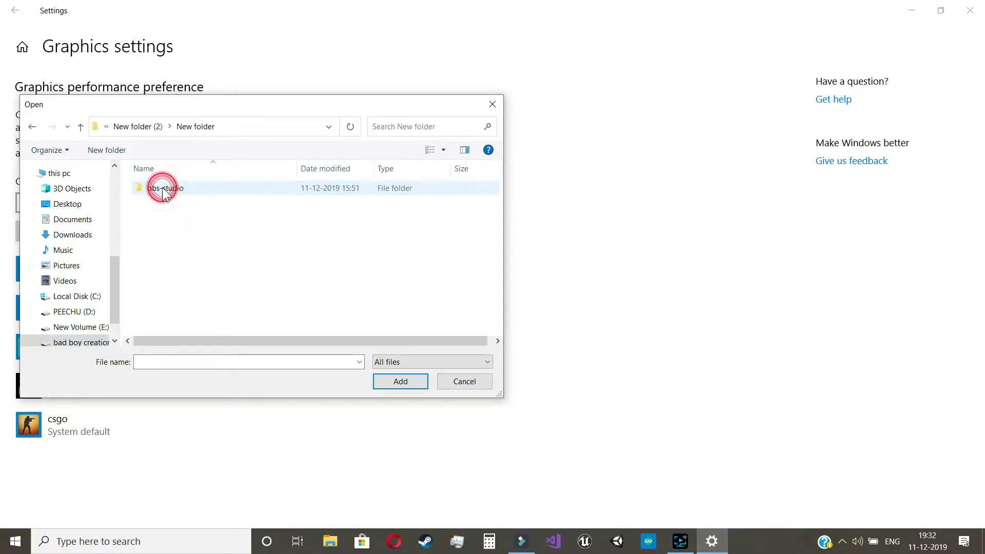
pyautogui.doubleClick(160, 189)
pyautogui.doubleClick(169, 189)
pyautogui.doubleClick(171, 189)
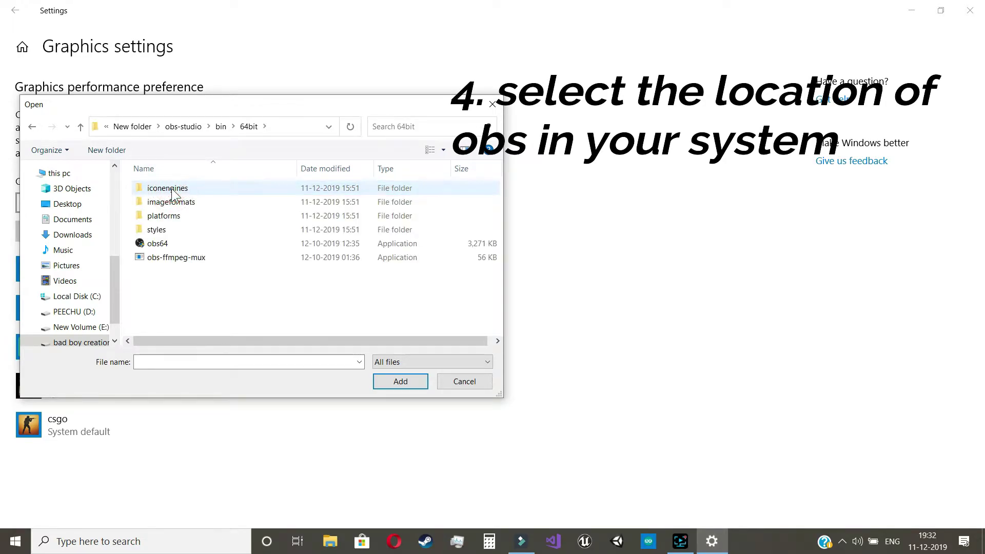
pyautogui.doubleClick(177, 245)
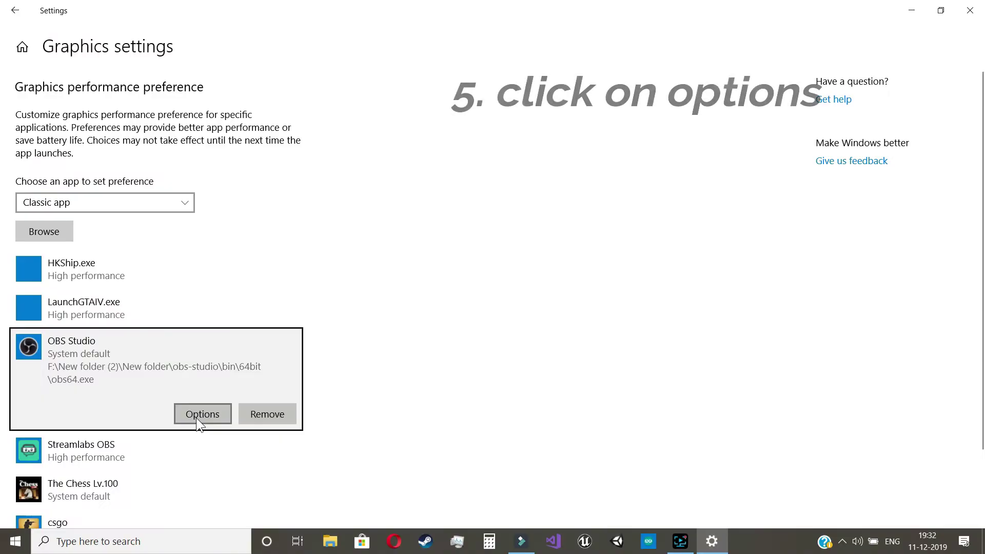
# Set OBS Studio's graphics preference to Power saving, save it, and close the Settings window
pyautogui.click(543, 417)
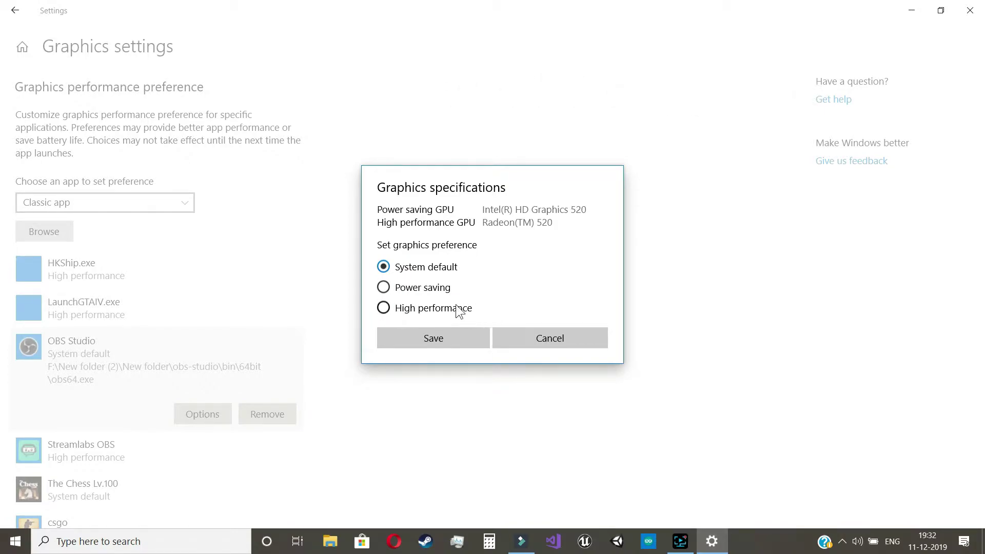
pyautogui.click(391, 308)
pyautogui.click(424, 289)
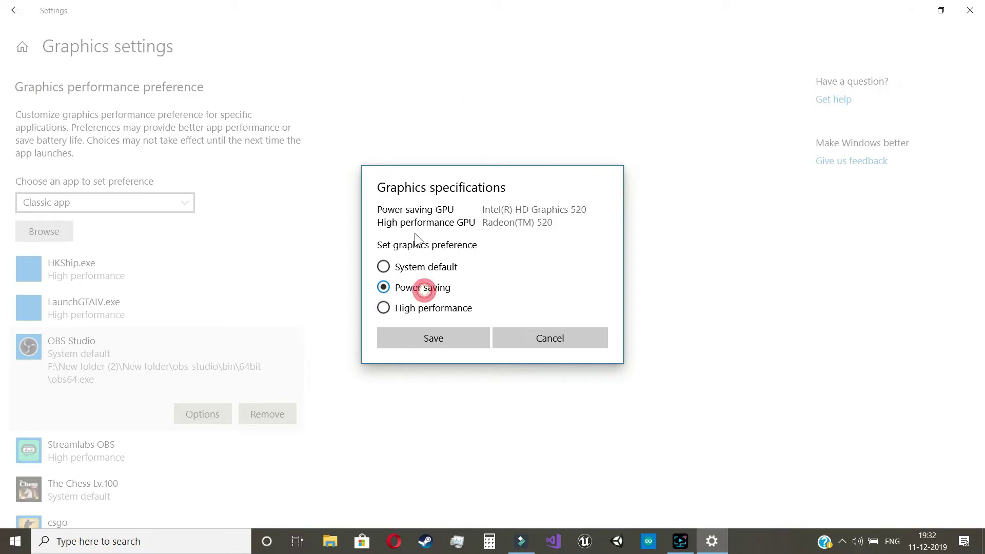
pyautogui.click(444, 337)
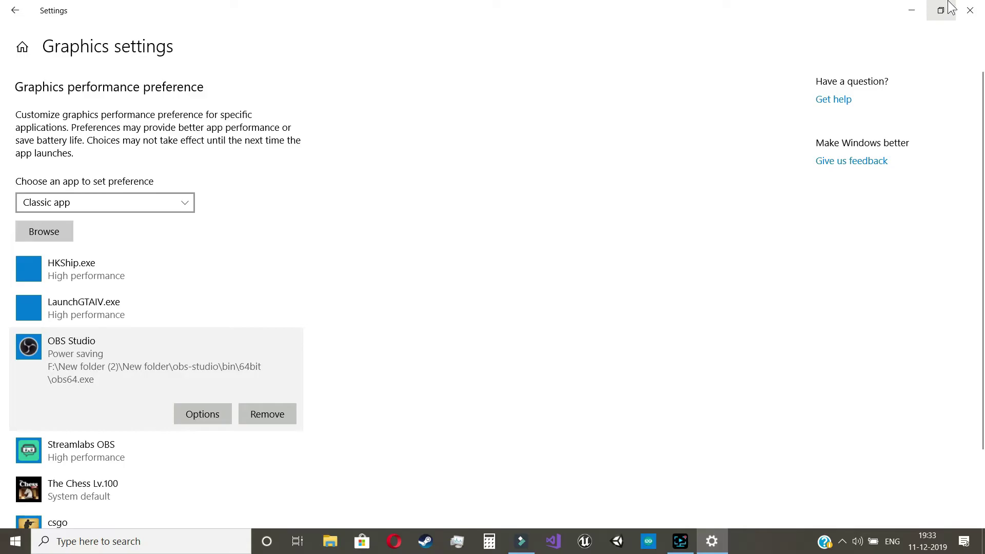
pyautogui.click(970, 9)
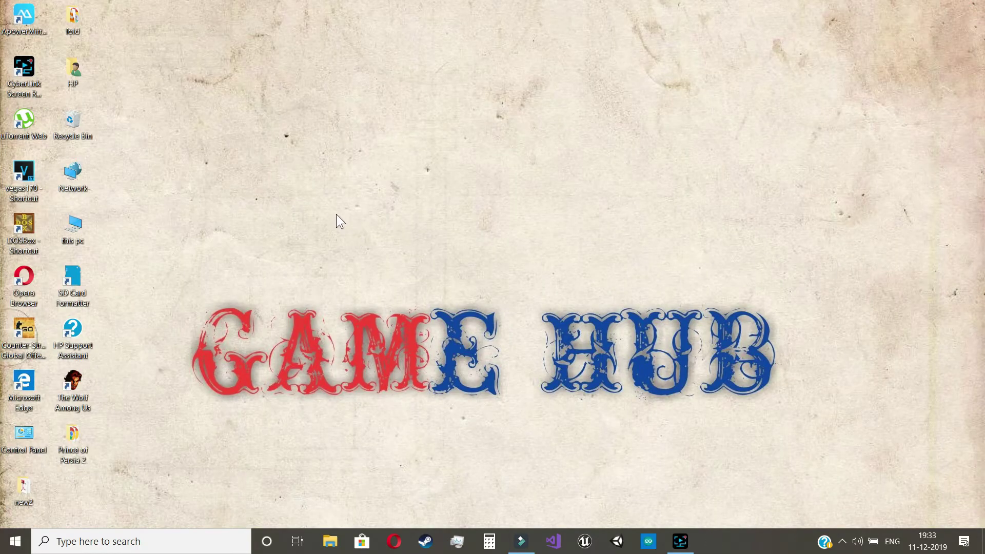
# Search Windows for "obs" and launch OBS Studio (64bit)
pyautogui.click(148, 544)
pyautogui.write('obs')
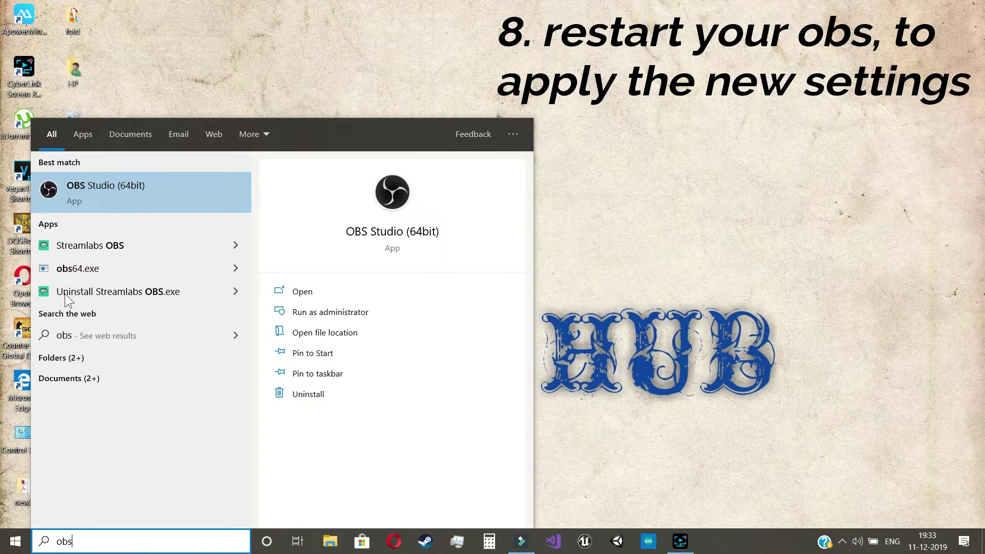
pyautogui.click(147, 186)
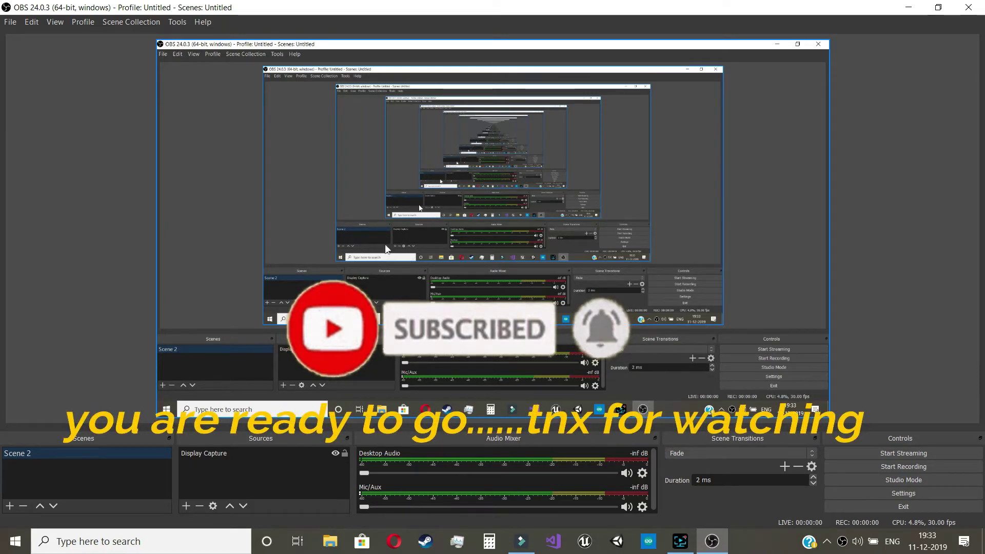
# Remove the existing Display Capture source from Scene 2
pyautogui.rightClick(289, 452)
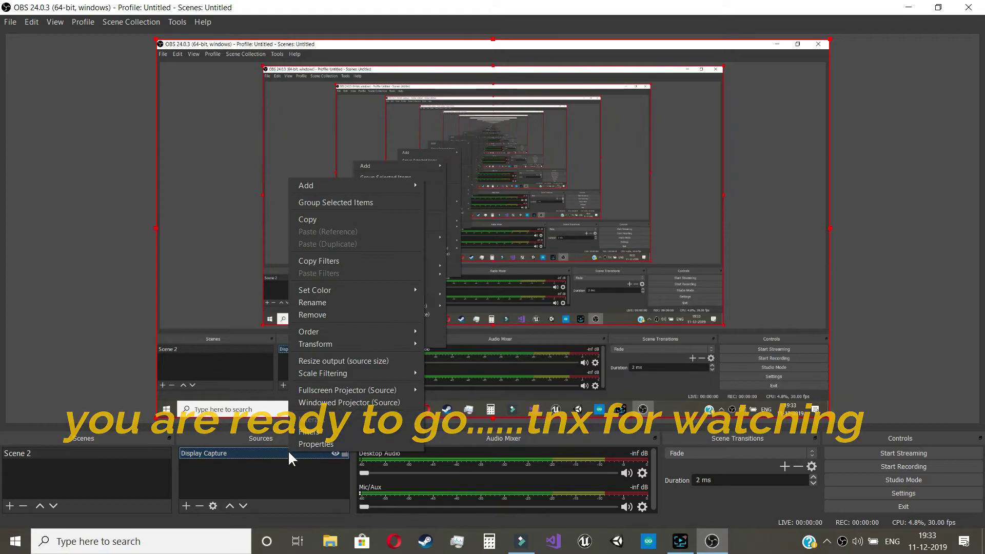
pyautogui.click(314, 313)
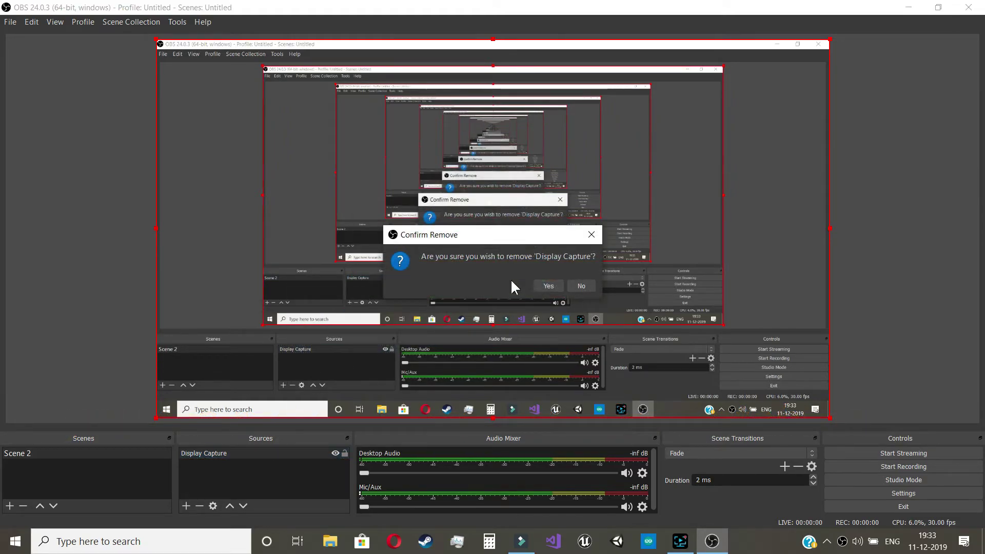
pyautogui.click(548, 286)
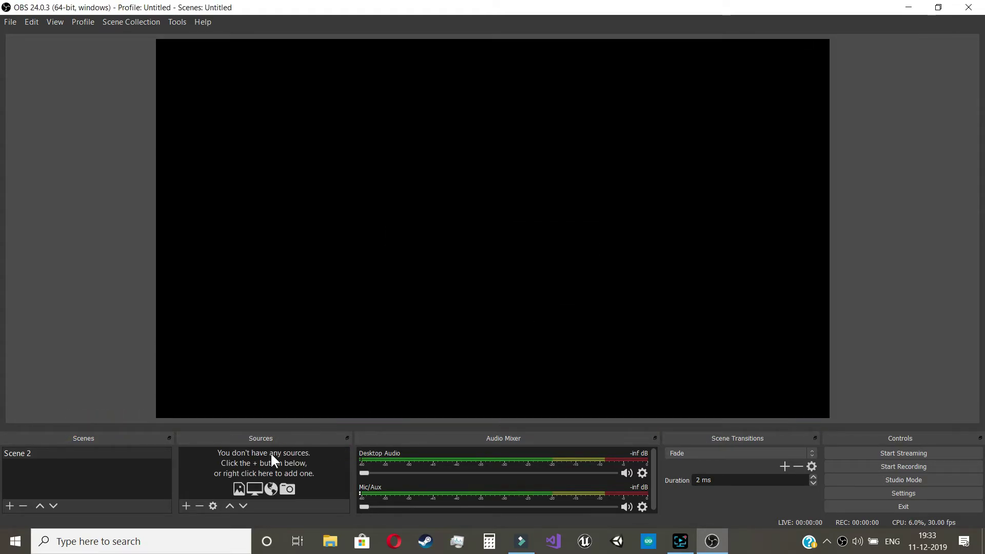
# Add a new Display Capture source to Scene 2 for Display 1: 1920x1080, keeping Capture Cursor enabled
pyautogui.rightClick(309, 460)
pyautogui.moveTo(323, 468)
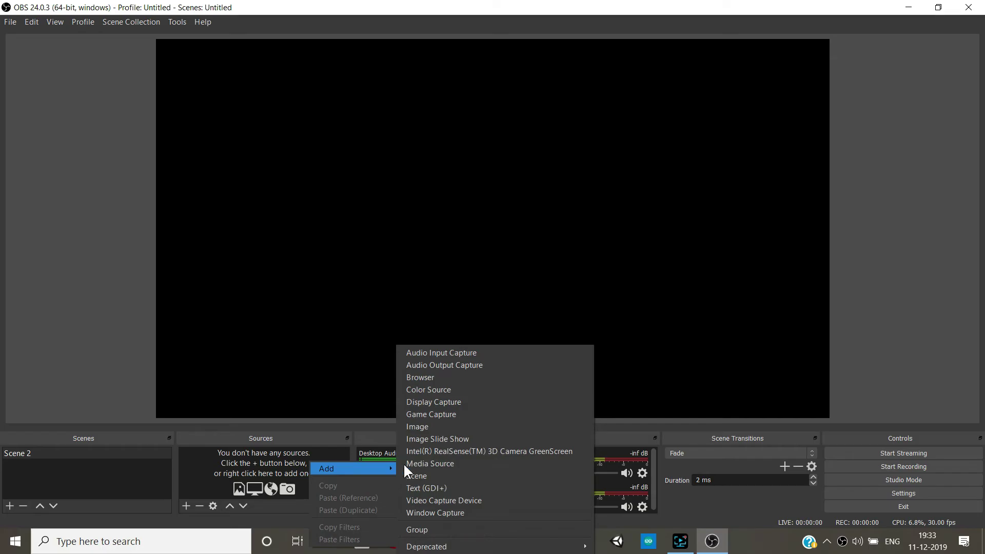
pyautogui.click(440, 401)
pyautogui.click(529, 338)
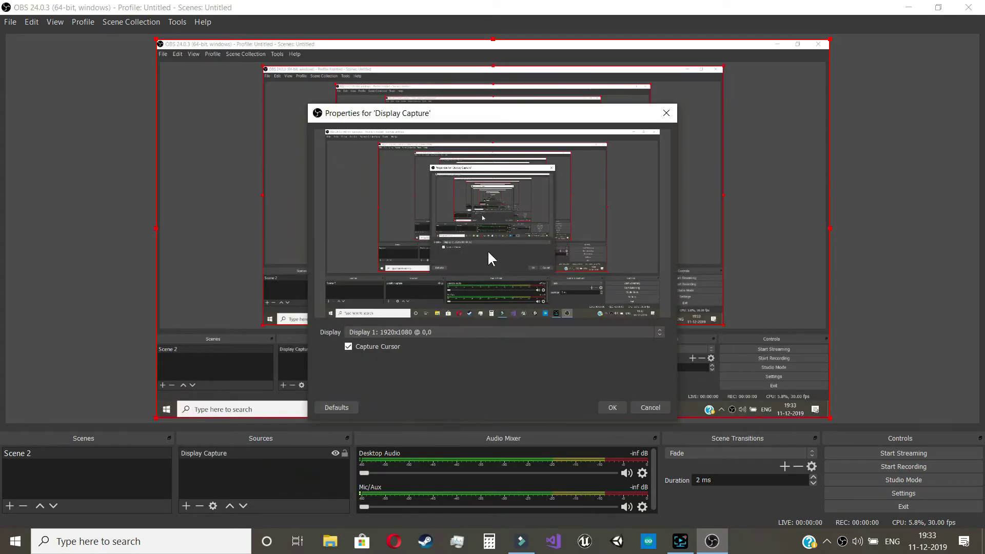
pyautogui.moveTo(538, 117)
pyautogui.mouseDown()
pyautogui.moveTo(546, 170)
pyautogui.moveTo(546, 130)
pyautogui.mouseUp()
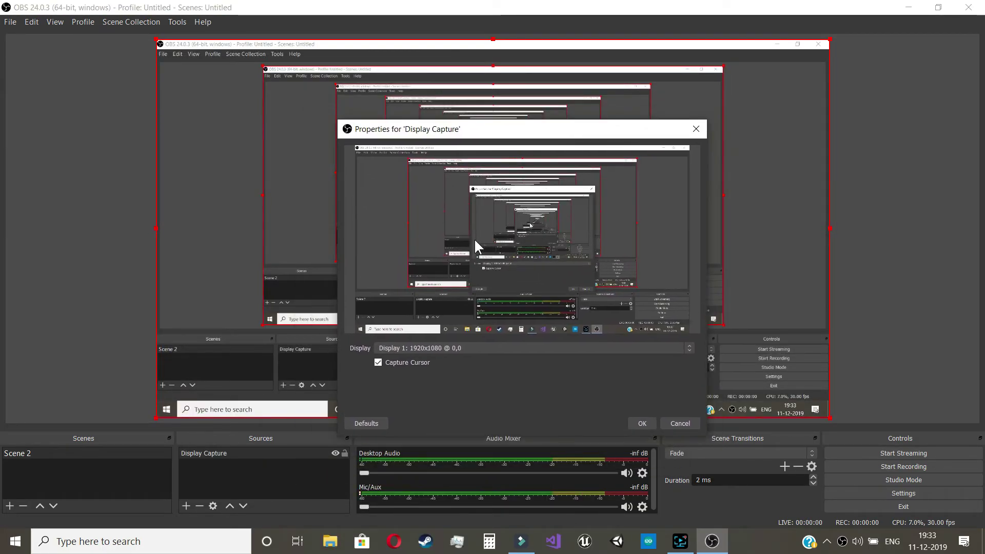
pyautogui.click(643, 426)
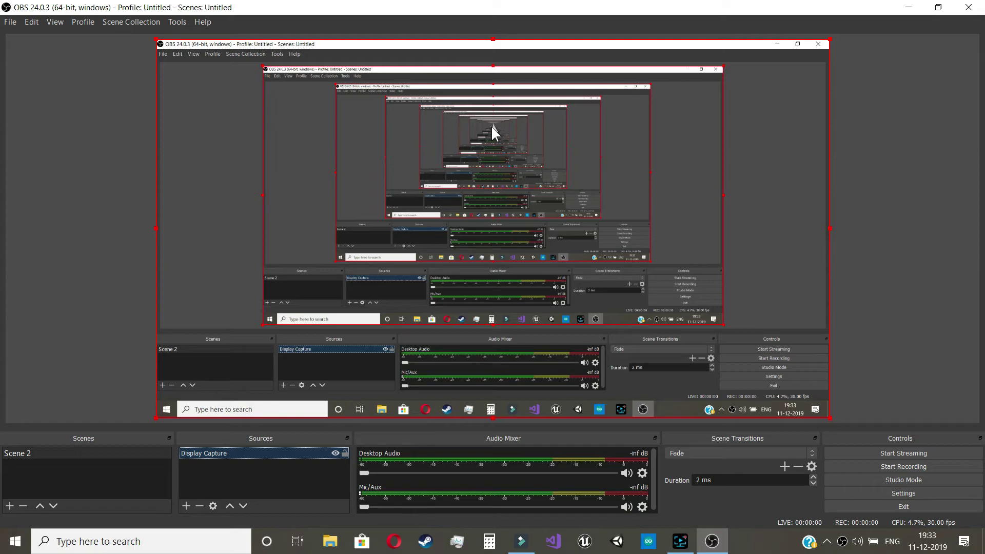